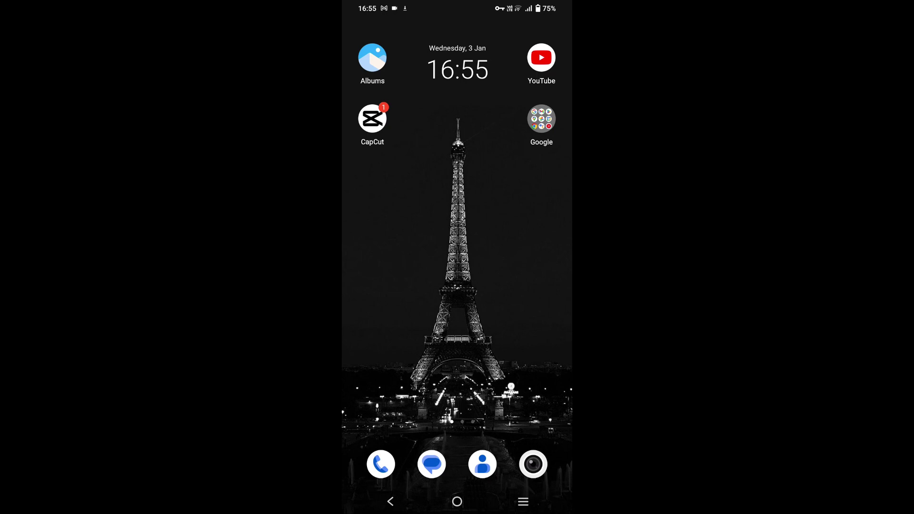
Launch Facebook from the home screen and open Find friends from its Menu.
drag(530, 250, 372, 251)
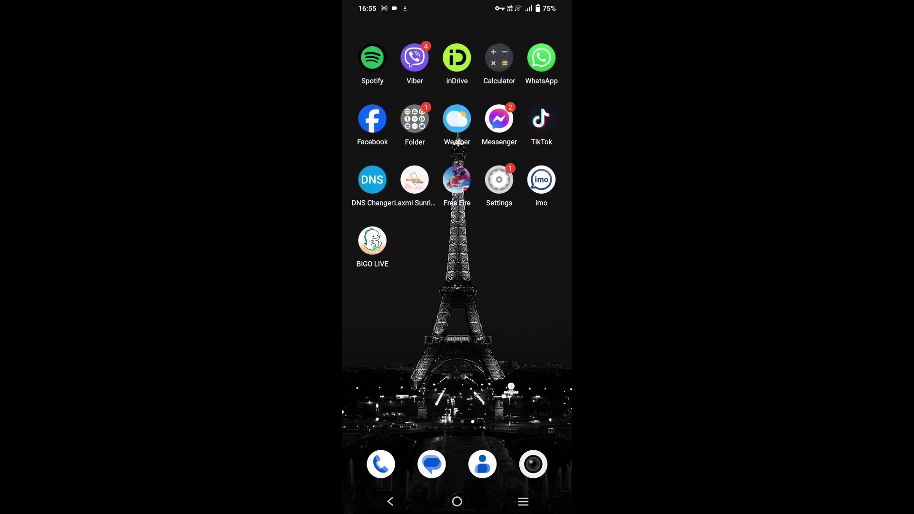
click(372, 118)
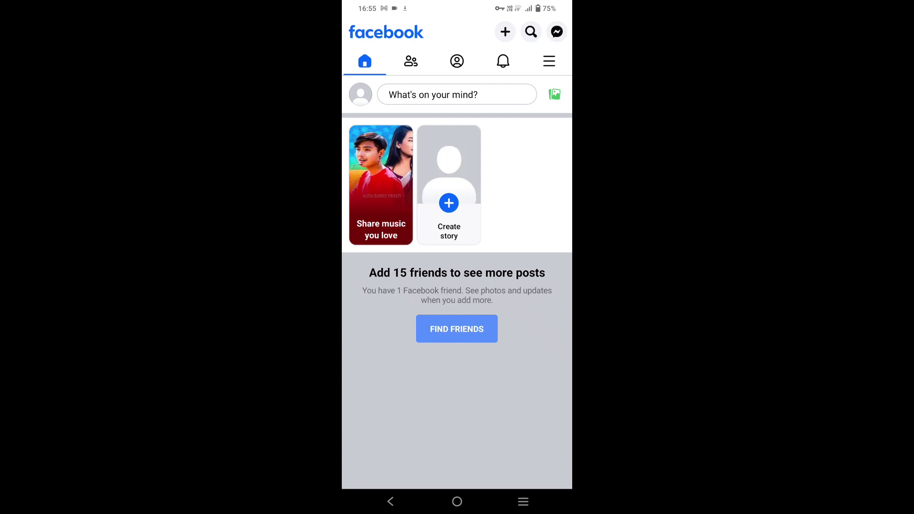
click(548, 60)
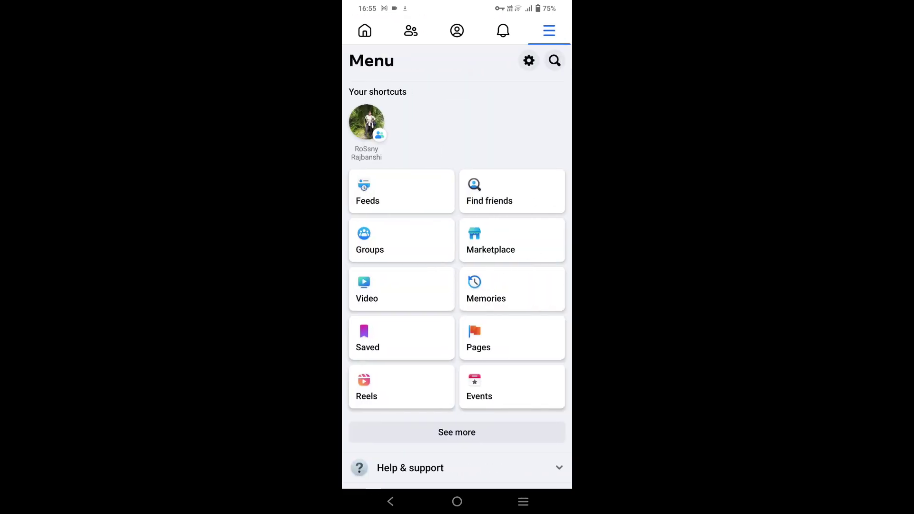
click(512, 190)
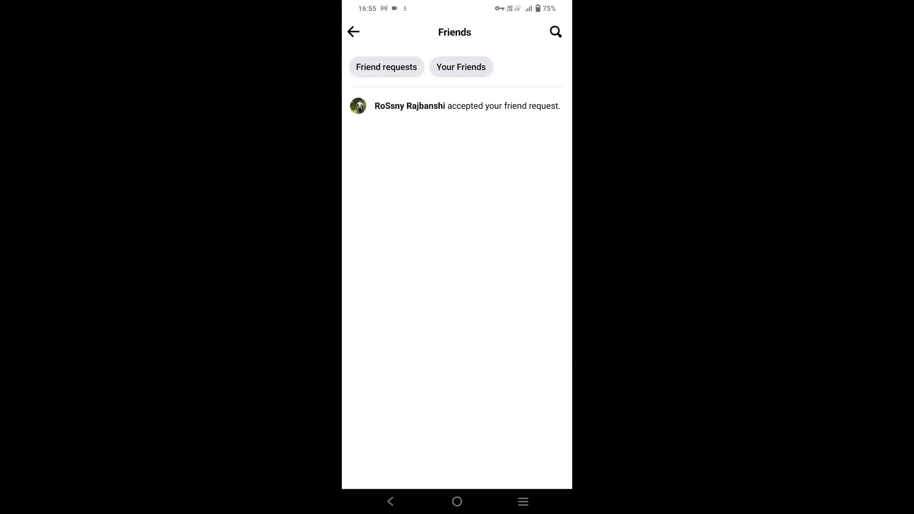
Open the Your Friends list, which shows a single friend.
click(461, 66)
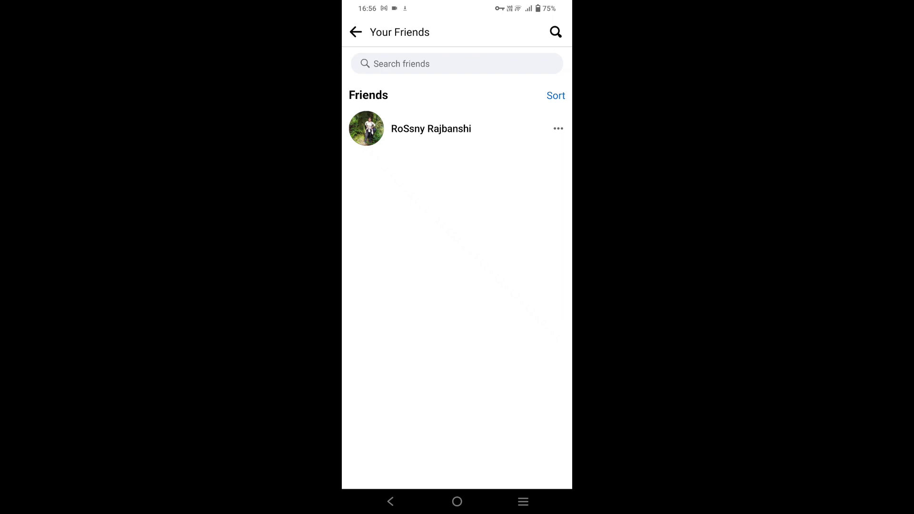
Show the only friend's options sheet, with message, unfollow, block and unfriend choices.
click(557, 129)
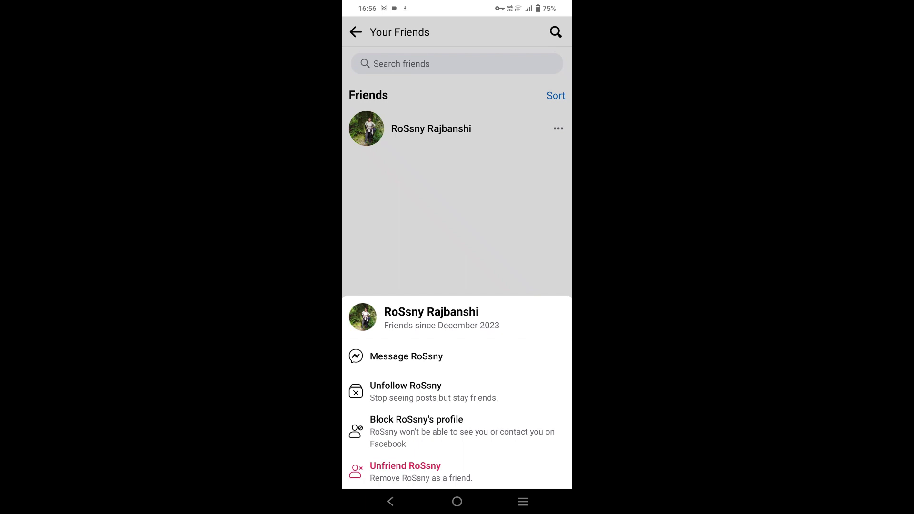
Return to the home screen and switch to the page with SHAREit, Maps, Snapchat and Instagram.
click(458, 501)
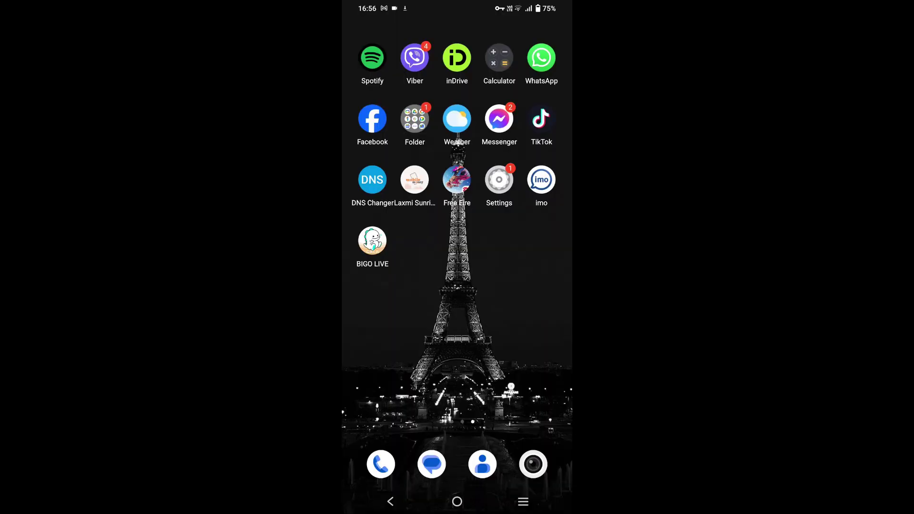
drag(529, 286, 386, 285)
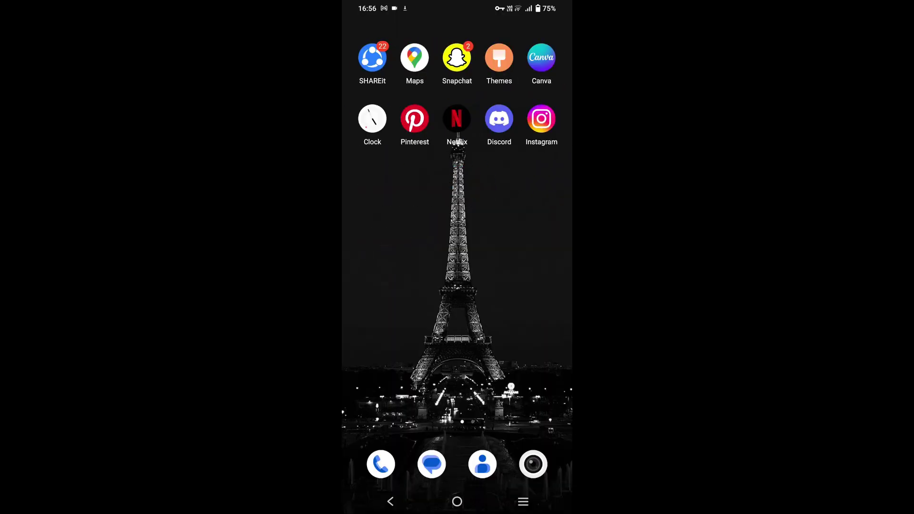